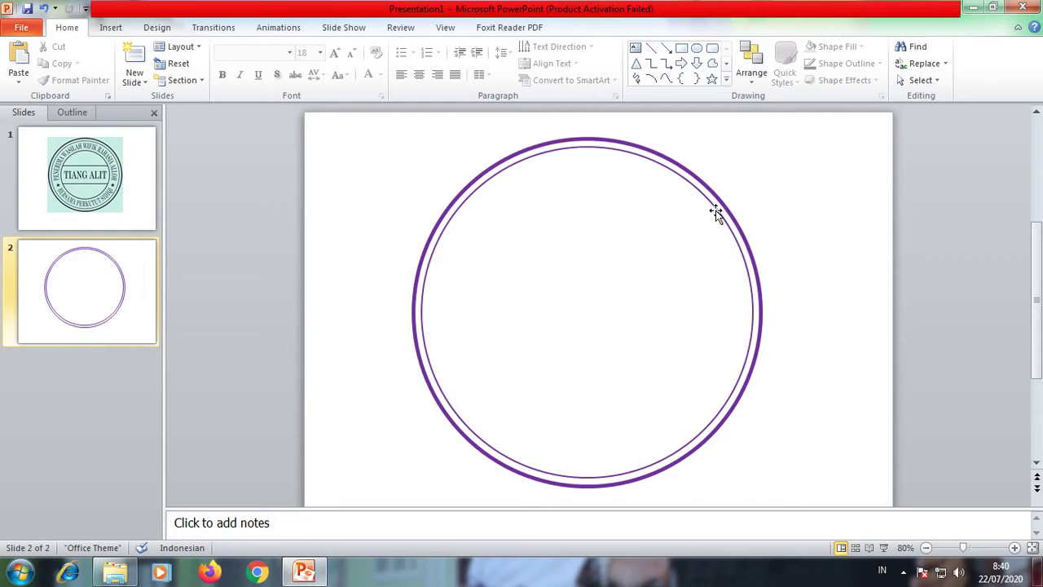
Set the outline weight of the inner purple circle on slide 2 to 2¼ pt
{"action": "left_click", "coordinate": [548, 63]}
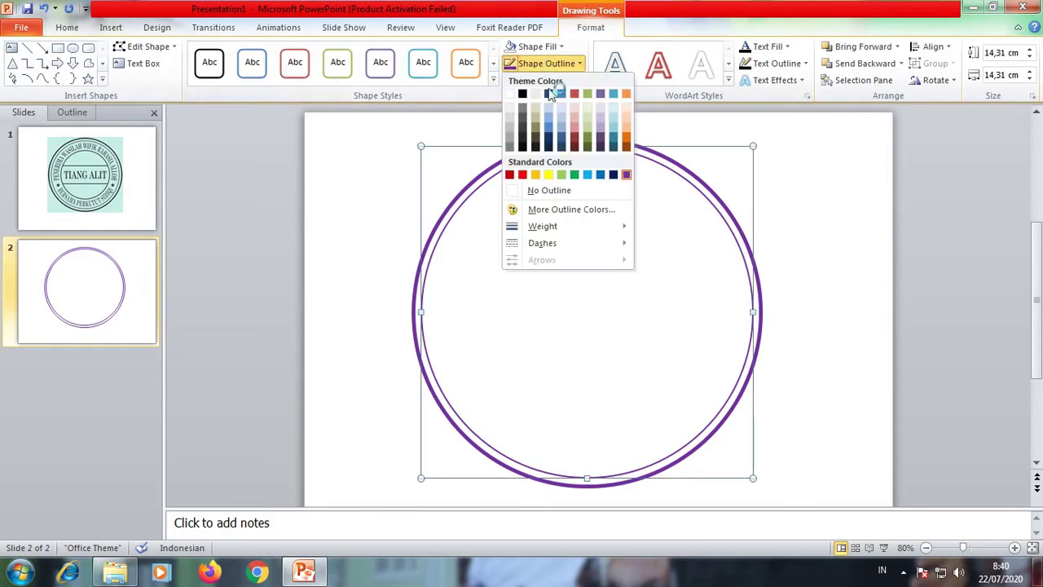
{"action": "mouse_move", "coordinate": [570, 228]}
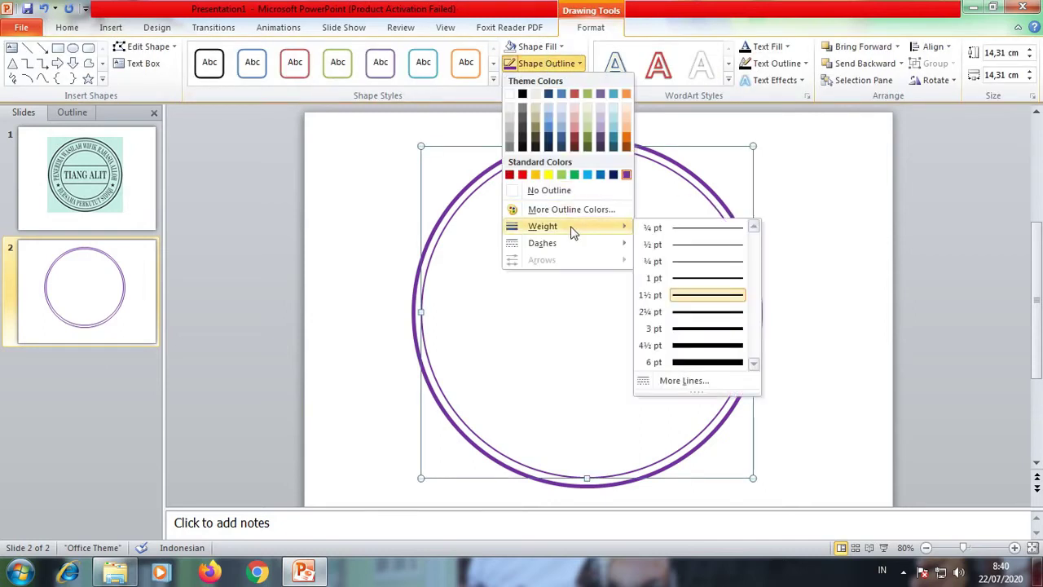
{"action": "left_click", "coordinate": [689, 311]}
{"action": "left_click", "coordinate": [837, 219]}
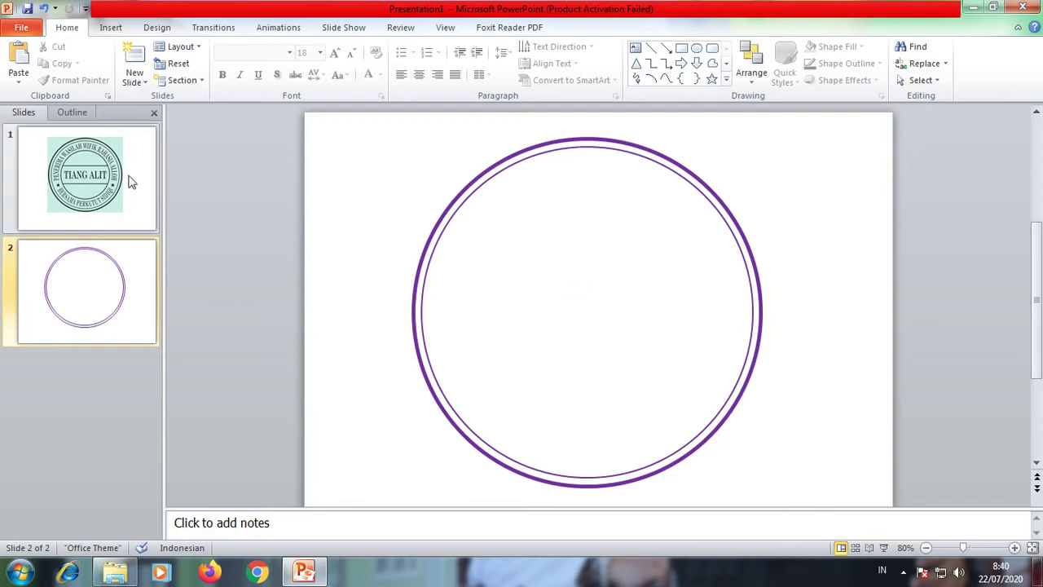
Consult the stamp reference on slide 1 and draw a smaller circle centred inside the two purple circles on slide 2
{"action": "left_click", "coordinate": [98, 142]}
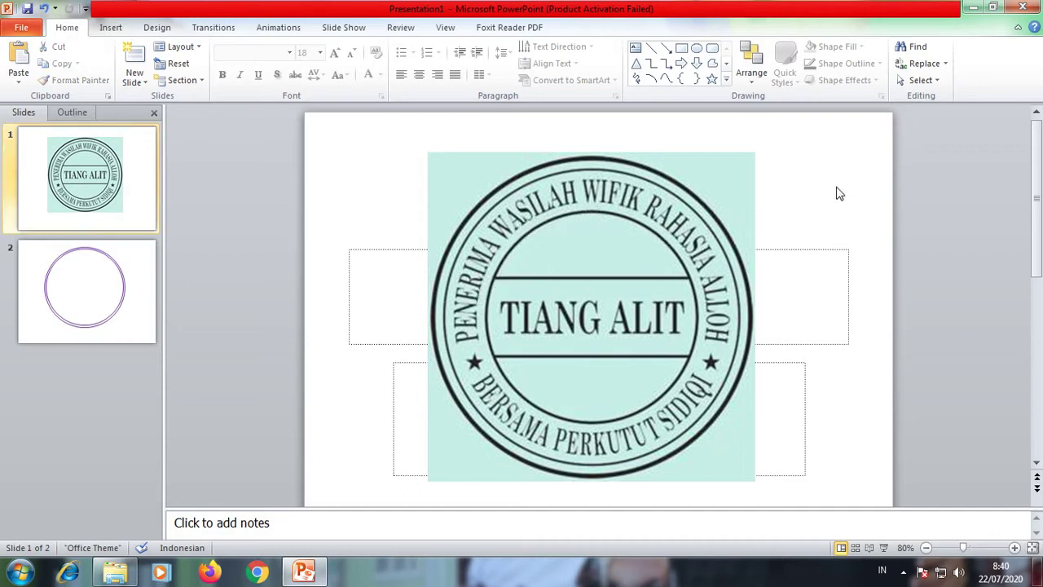
{"action": "left_click", "coordinate": [126, 298]}
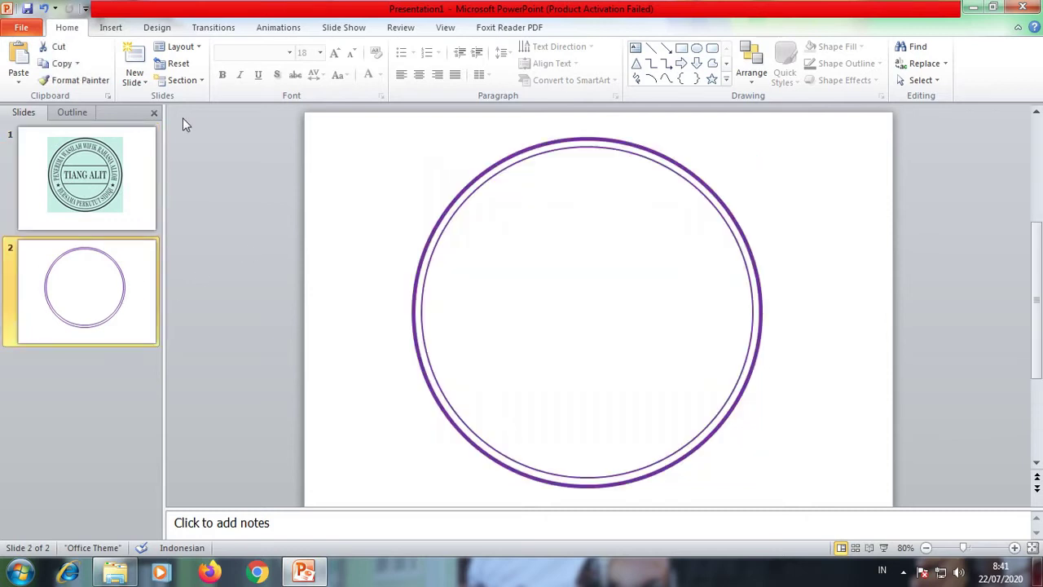
{"action": "left_click", "coordinate": [112, 28]}
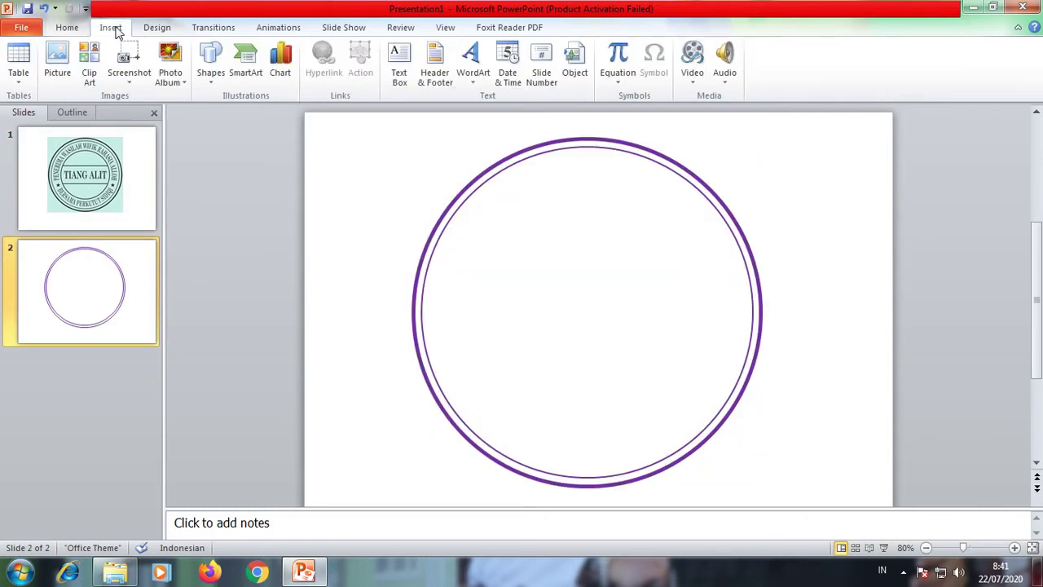
{"action": "left_click", "coordinate": [210, 64]}
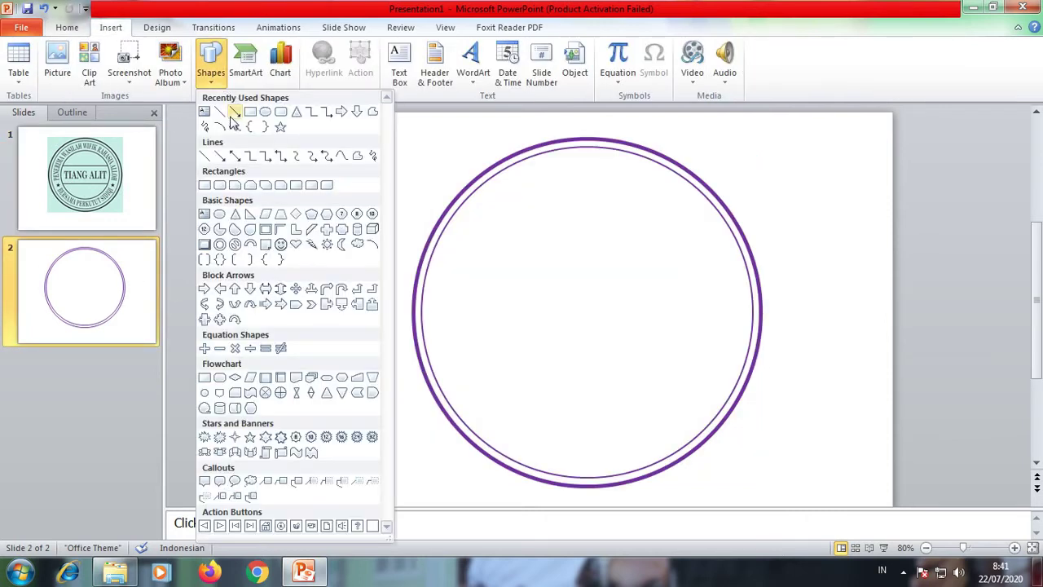
{"action": "left_click", "coordinate": [265, 112]}
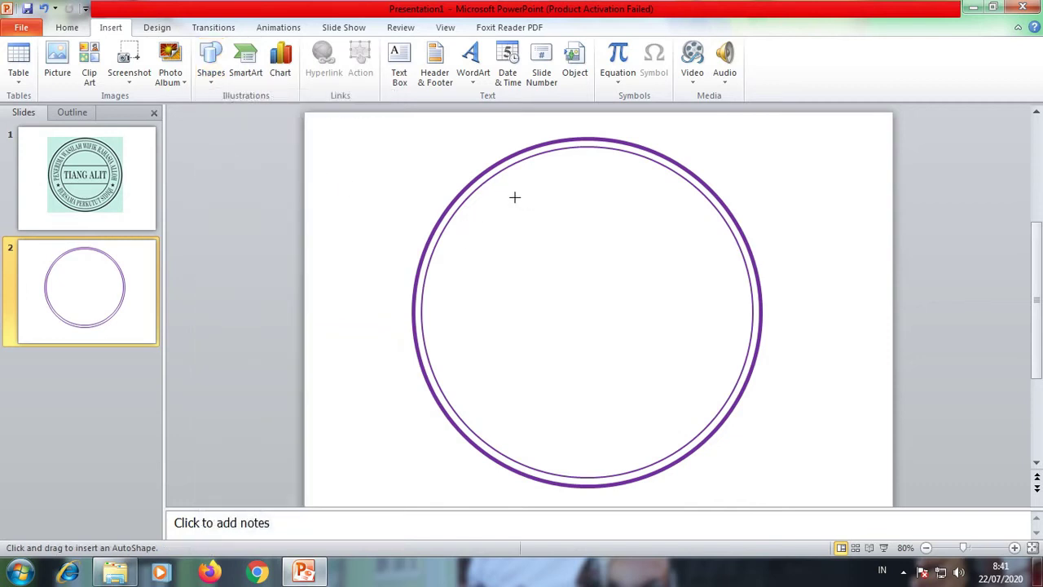
{"action": "left_click_drag", "start_coordinate": [498, 189], "coordinate": [659, 414]}
{"action": "left_click_drag", "start_coordinate": [623, 321], "coordinate": [604, 321]}
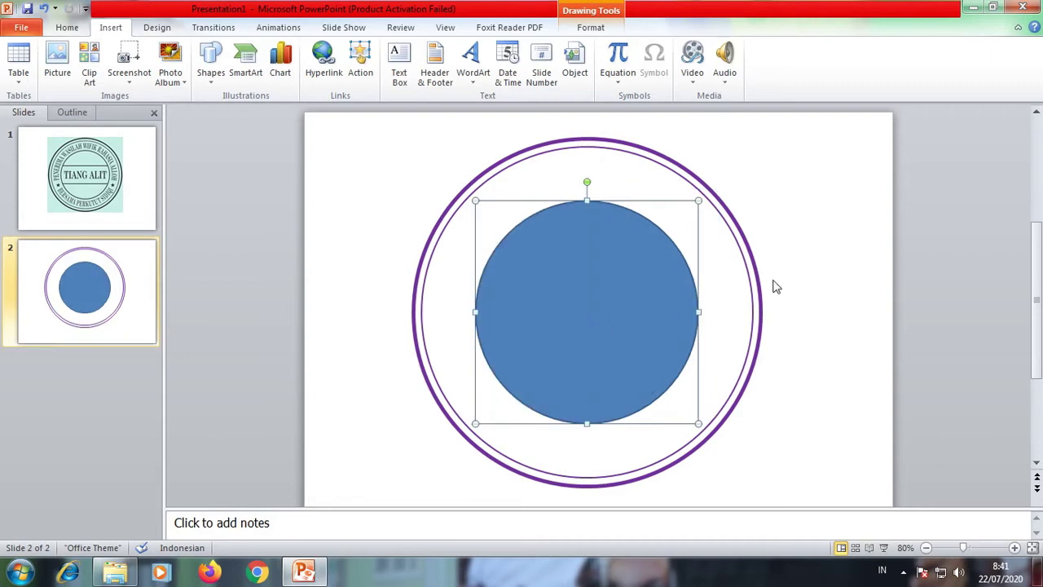
{"action": "left_click", "coordinate": [834, 260]}
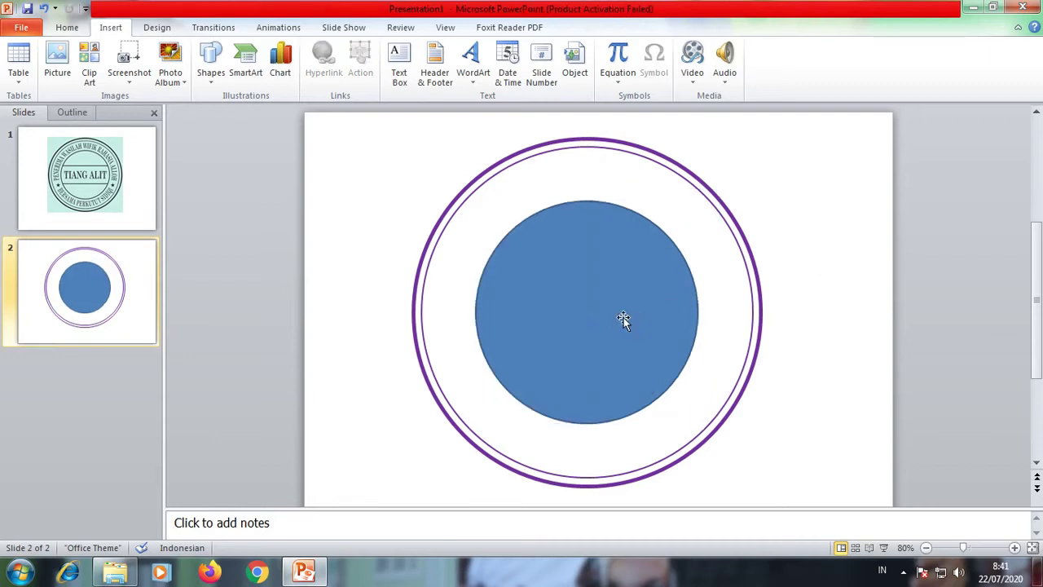
Enlarge the blue filled circle to about 10.1 cm in diameter and keep it centred horizontally inside the rings
{"action": "left_click", "coordinate": [623, 319]}
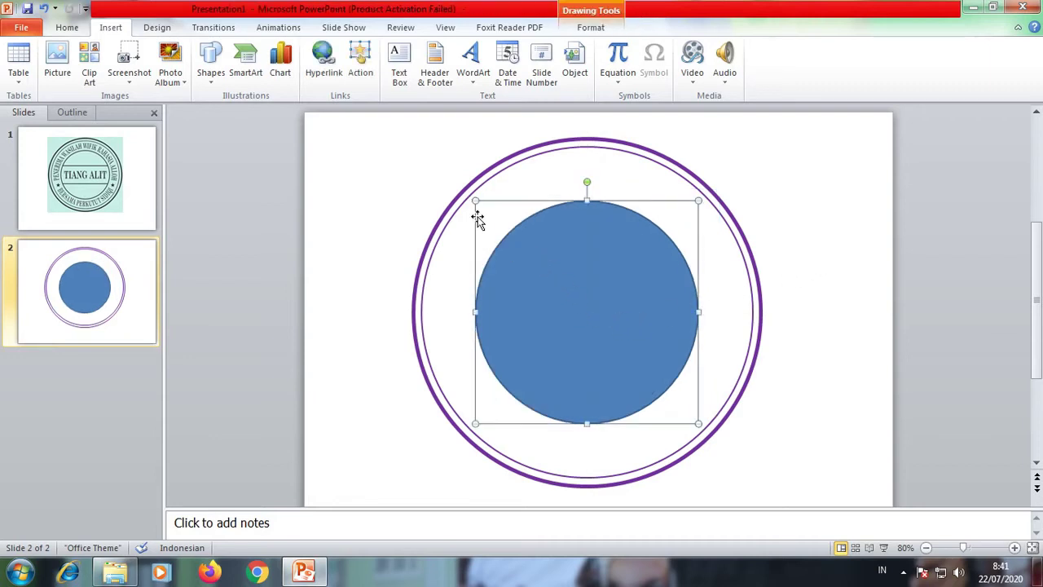
{"action": "mouse_move", "coordinate": [477, 202]}
{"action": "left_mouse_down"}
{"action": "mouse_move", "coordinate": [463, 201]}
{"action": "mouse_move", "coordinate": [464, 189]}
{"action": "left_mouse_up"}
{"action": "left_click_drag", "start_coordinate": [554, 264], "coordinate": [562, 261]}
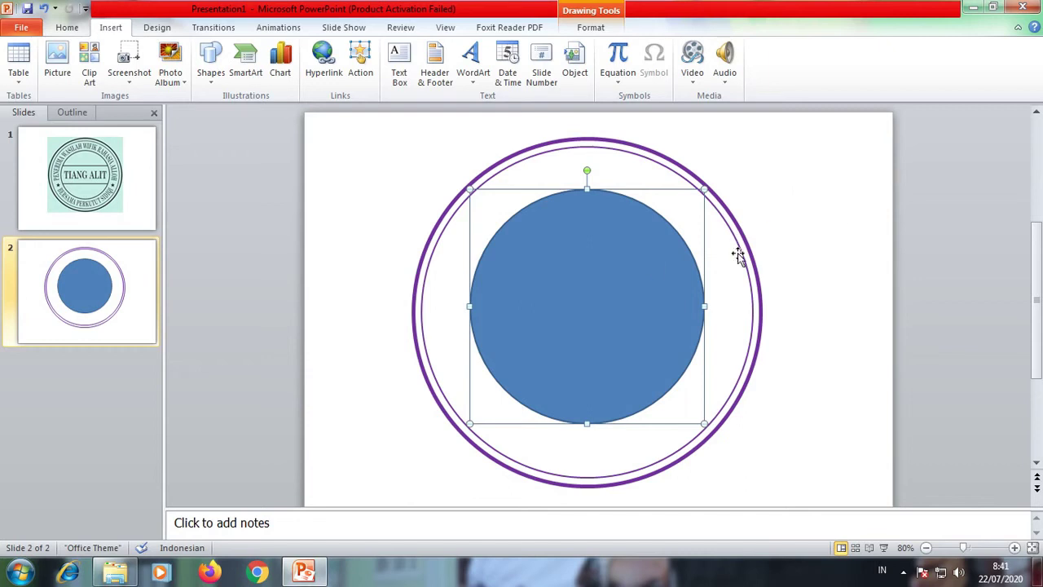
Remove the fill from the innermost circle so that only its outline remains
{"action": "left_click", "coordinate": [590, 27]}
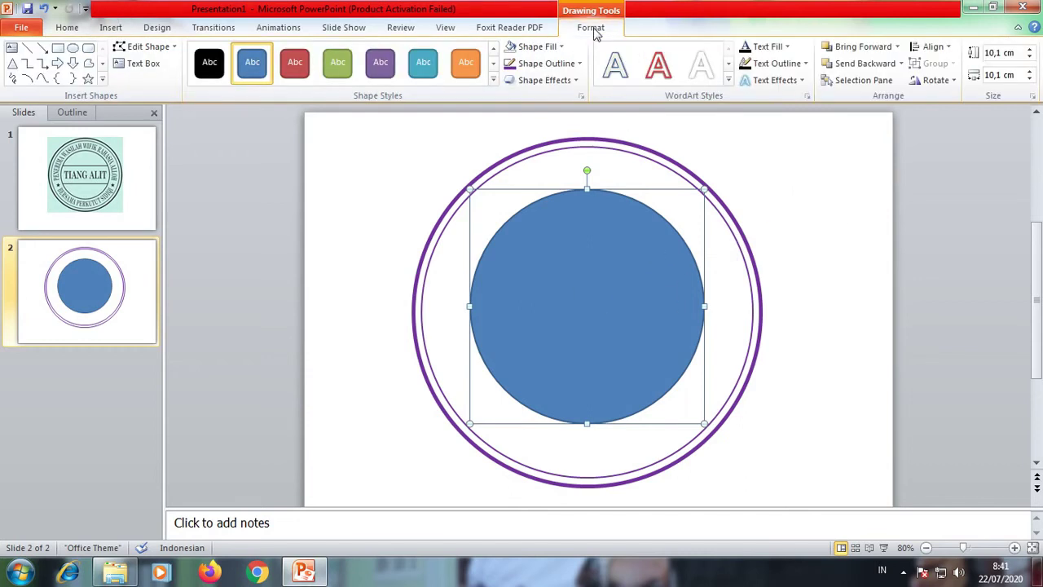
{"action": "left_click", "coordinate": [552, 48]}
{"action": "left_click", "coordinate": [554, 174]}
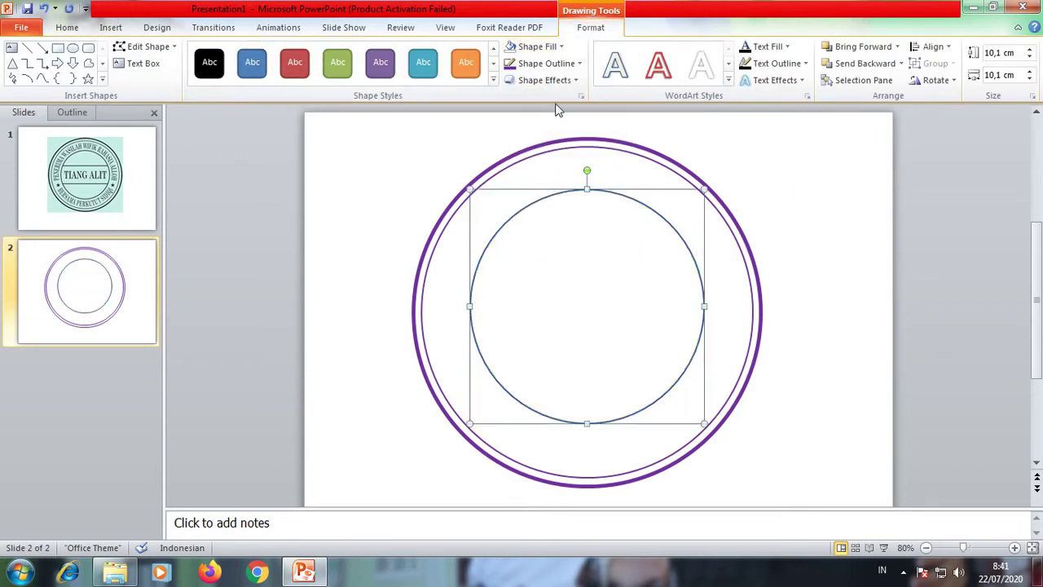
Give the innermost circle a purple outline with a weight of 3 pt
{"action": "left_click", "coordinate": [558, 64]}
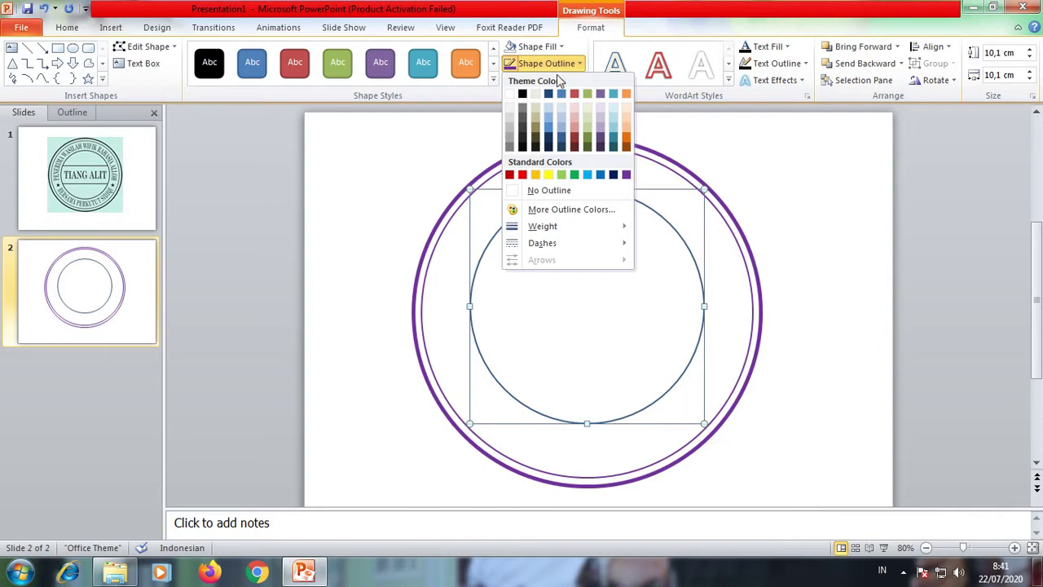
{"action": "left_click", "coordinate": [626, 175]}
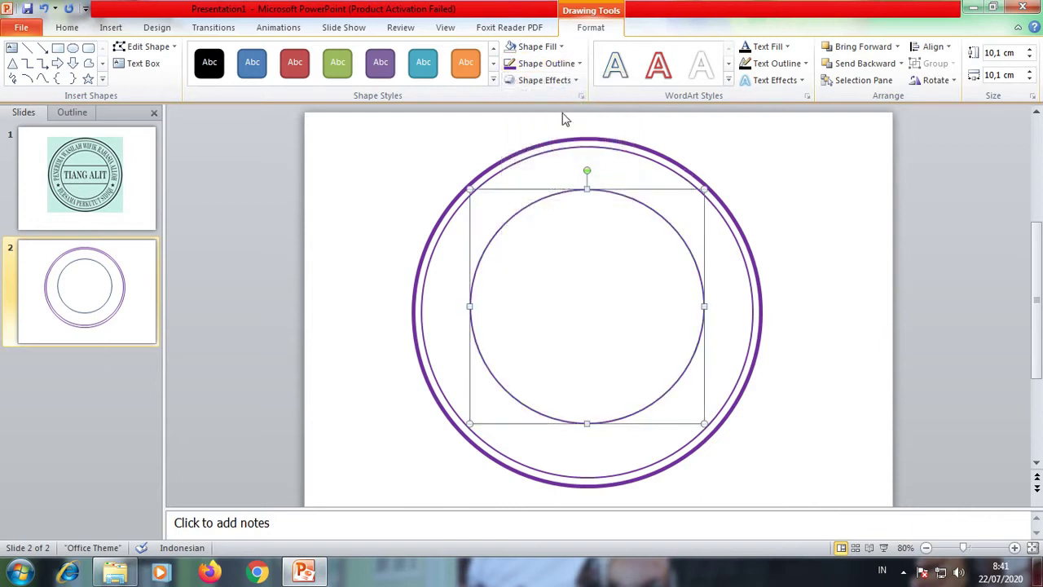
{"action": "left_click", "coordinate": [551, 63]}
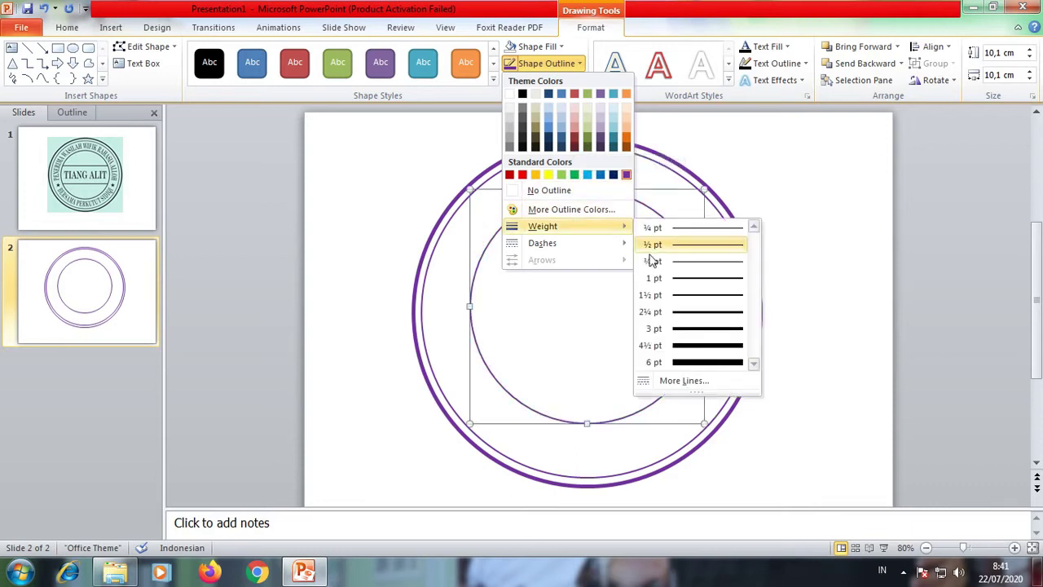
{"action": "left_click", "coordinate": [682, 328]}
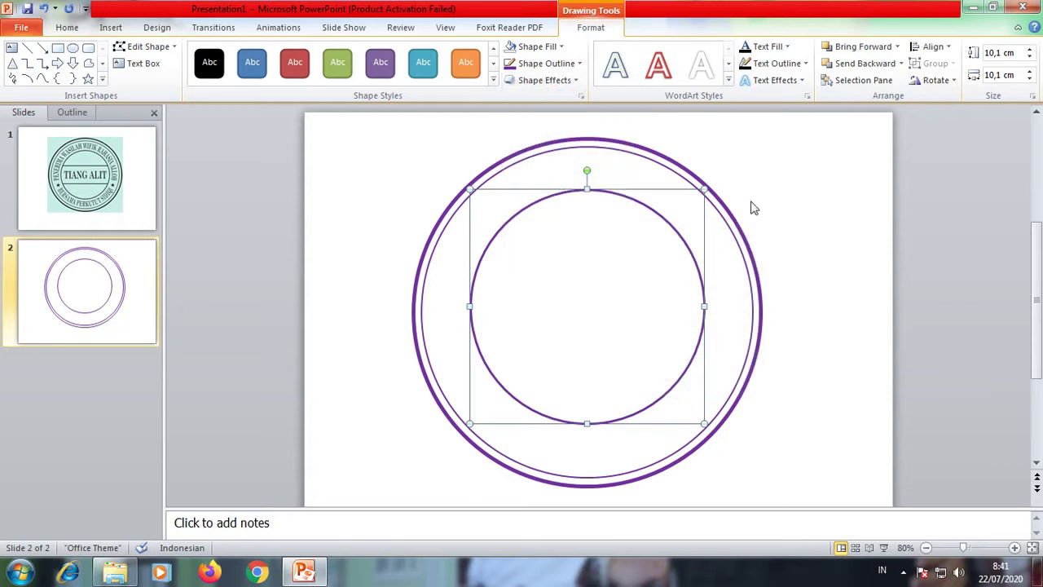
{"action": "left_click", "coordinate": [789, 175]}
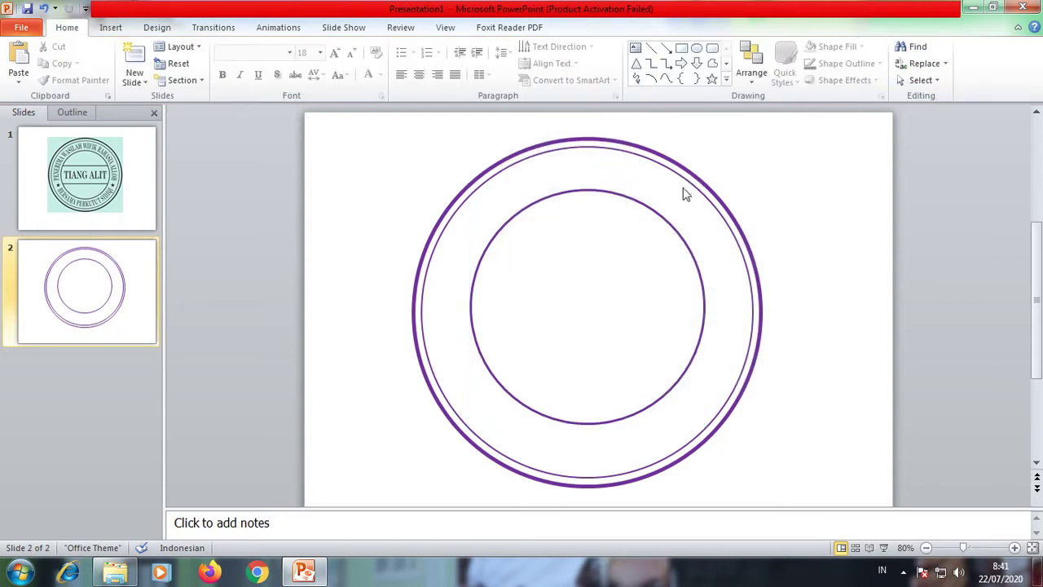
Following the stamp reference on slide 1, draw a horizontal line about 10.1 cm long across the innermost circle on slide 2, above its centre
{"action": "left_click", "coordinate": [101, 198]}
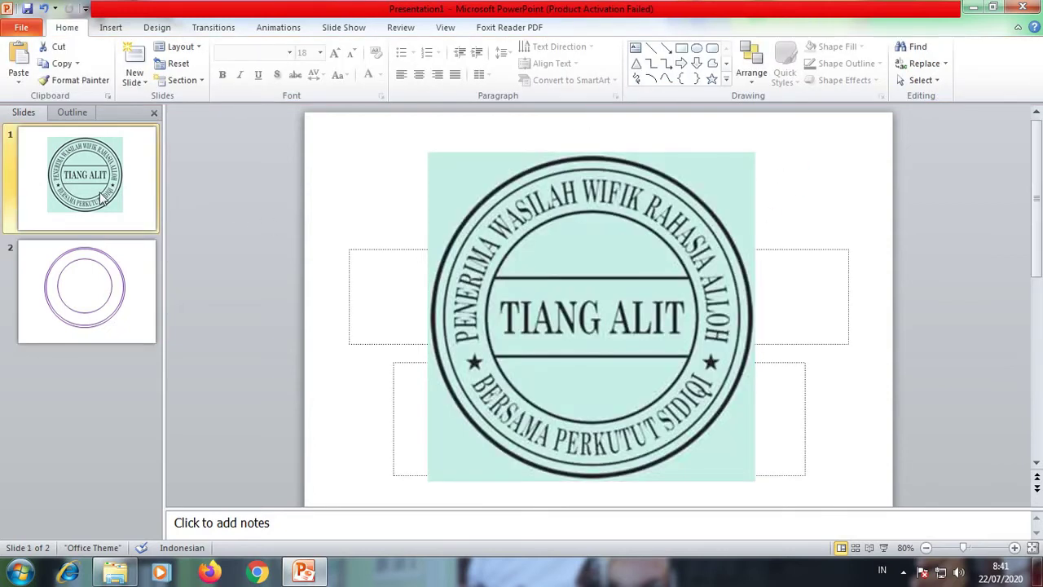
{"action": "left_click", "coordinate": [111, 272]}
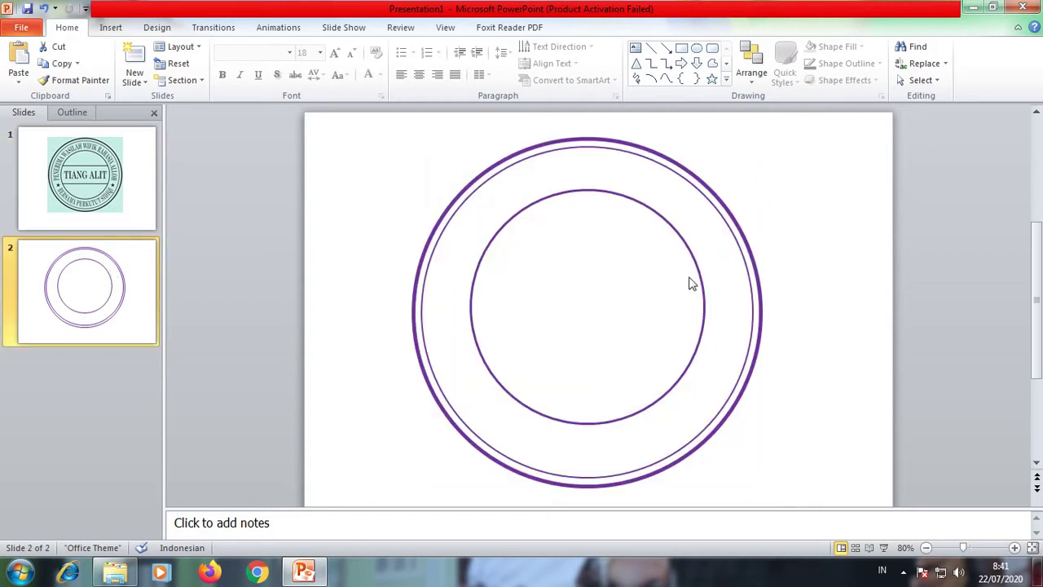
{"action": "left_click", "coordinate": [57, 202]}
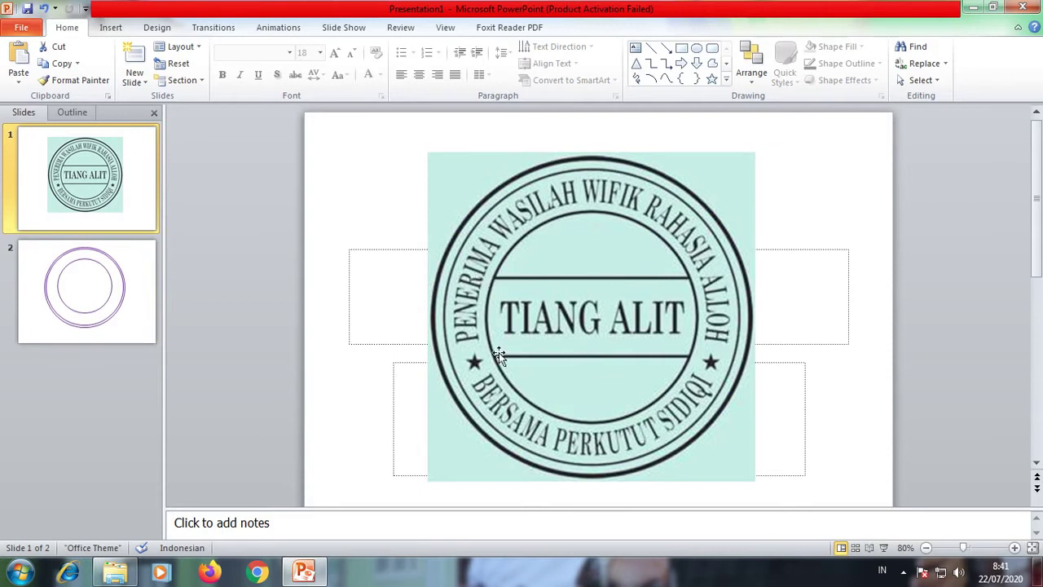
{"action": "left_click", "coordinate": [835, 281]}
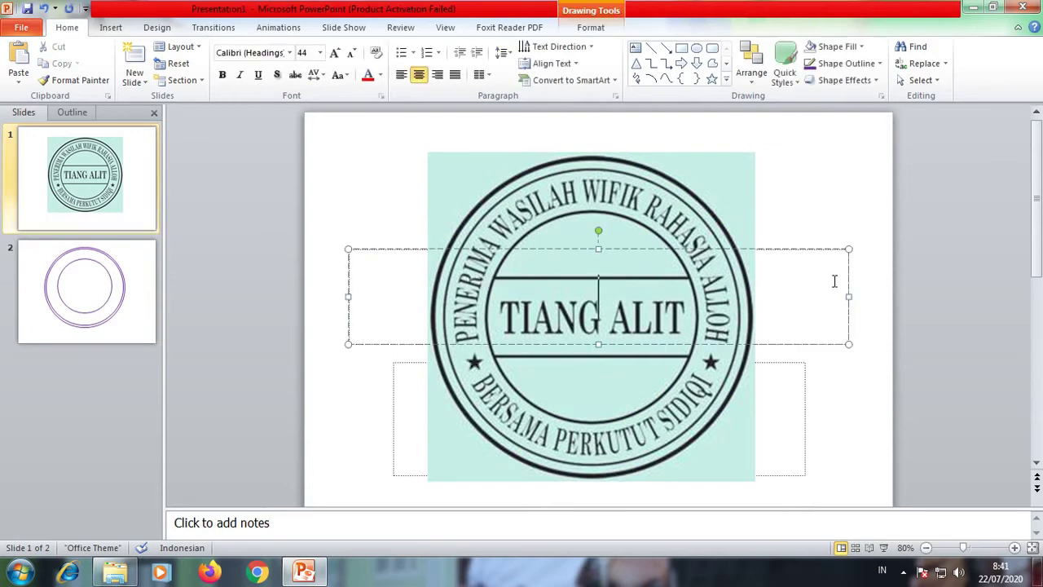
{"action": "left_click", "coordinate": [825, 218]}
{"action": "left_click", "coordinate": [111, 301]}
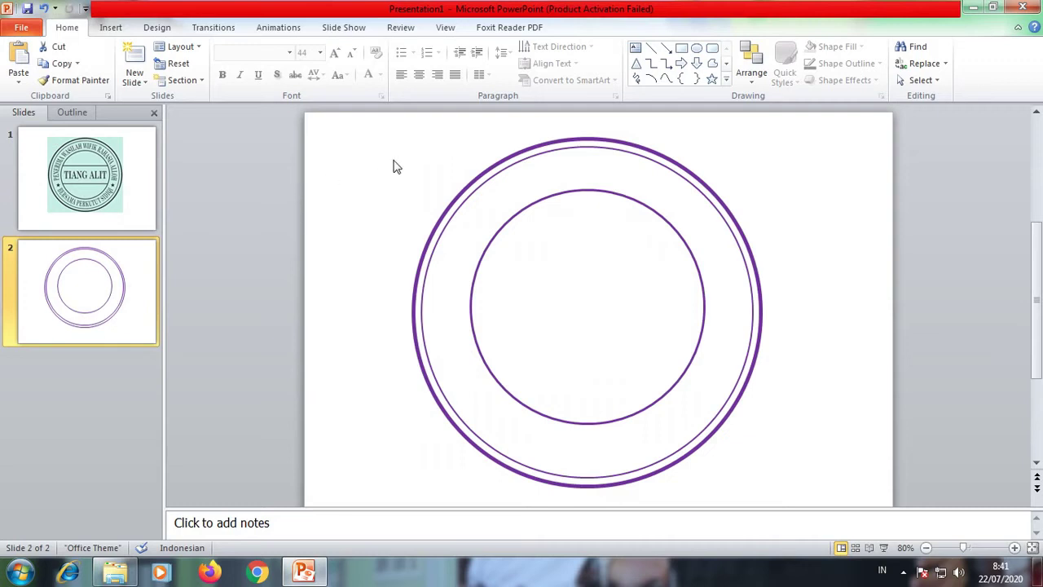
{"action": "left_click", "coordinate": [121, 28]}
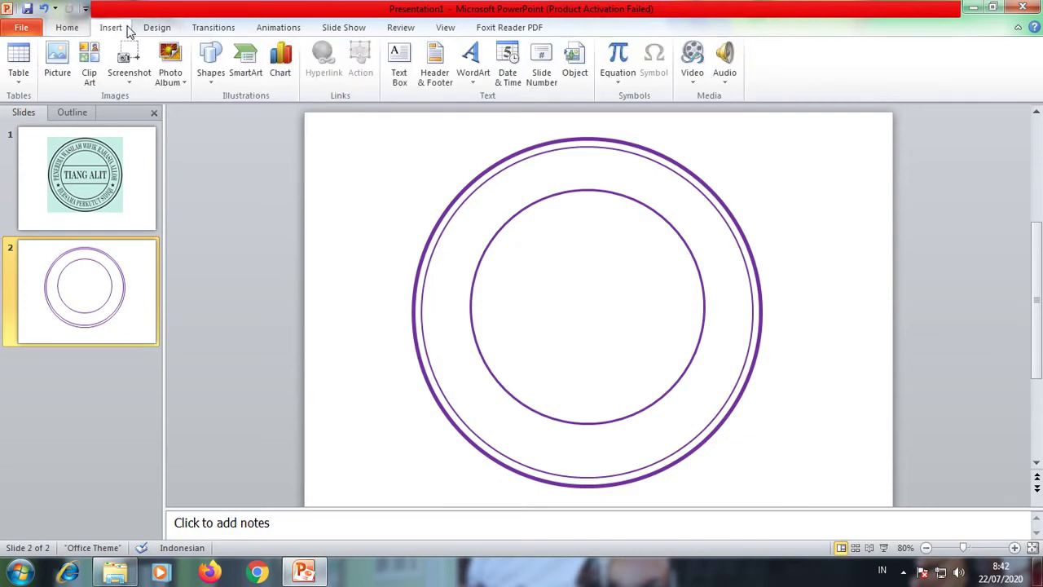
{"action": "left_click", "coordinate": [210, 71]}
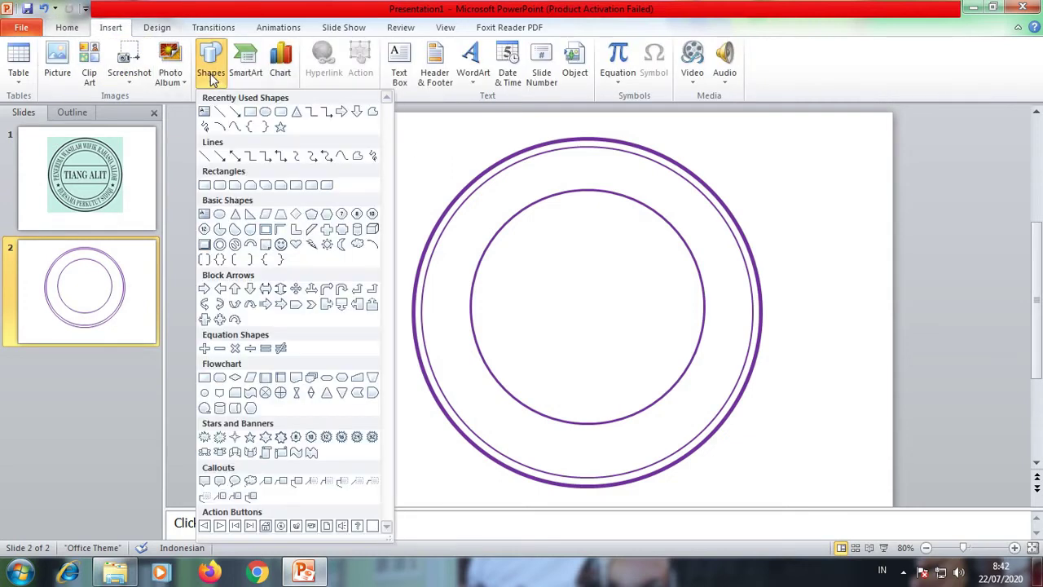
{"action": "left_click", "coordinate": [220, 113]}
{"action": "left_click_drag", "start_coordinate": [471, 286], "coordinate": [704, 286]}
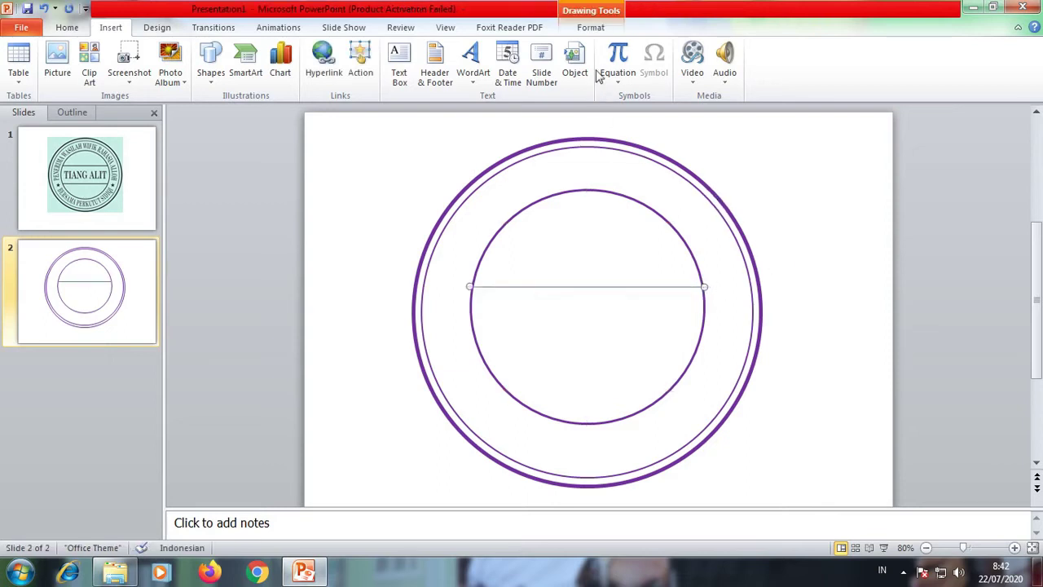
Set the horizontal line's weight to 3 pt and its colour to purple
{"action": "left_click", "coordinate": [590, 29]}
{"action": "left_click", "coordinate": [560, 64]}
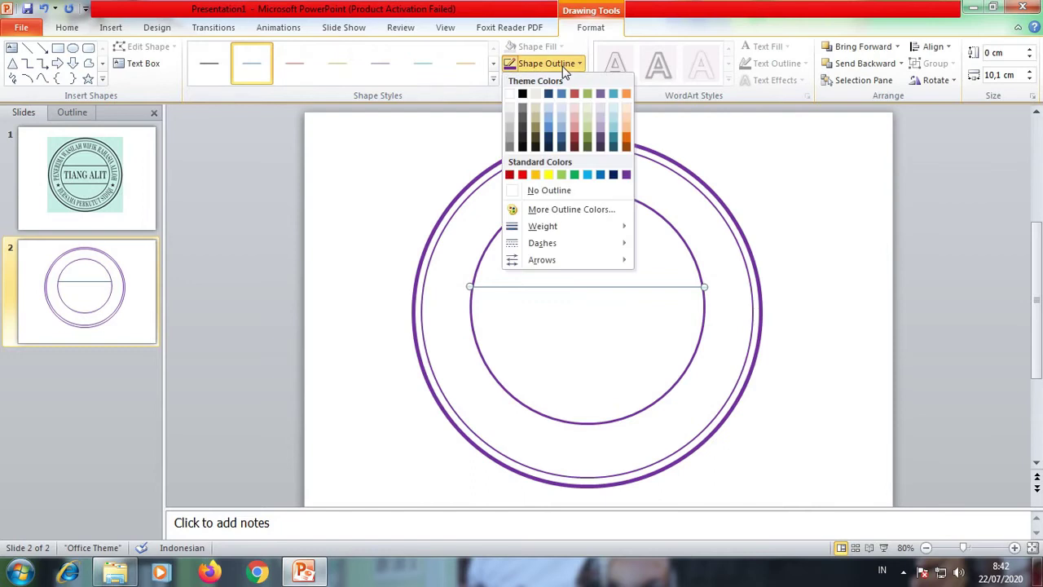
{"action": "mouse_move", "coordinate": [554, 229]}
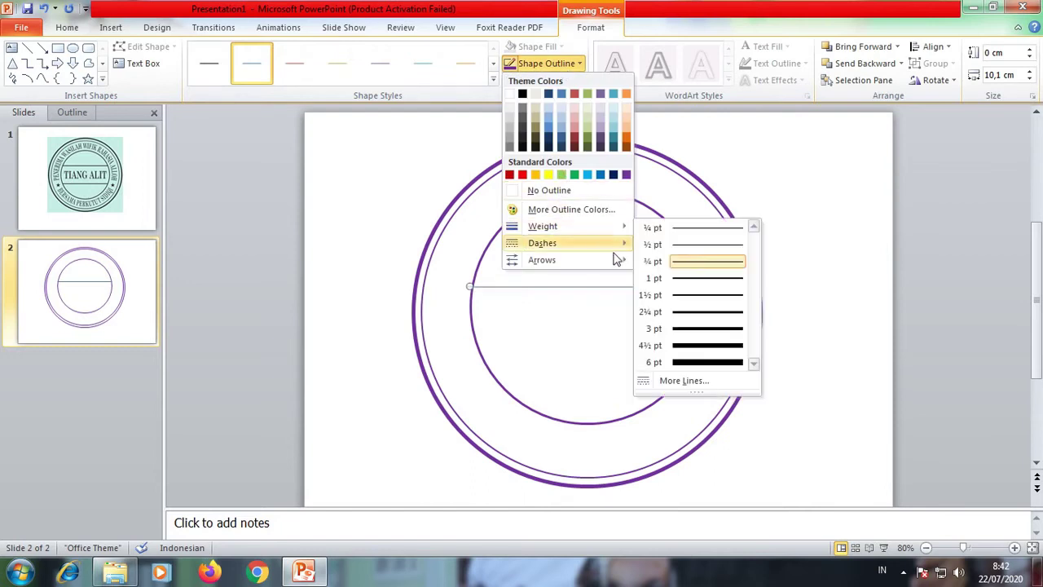
{"action": "left_click", "coordinate": [684, 329]}
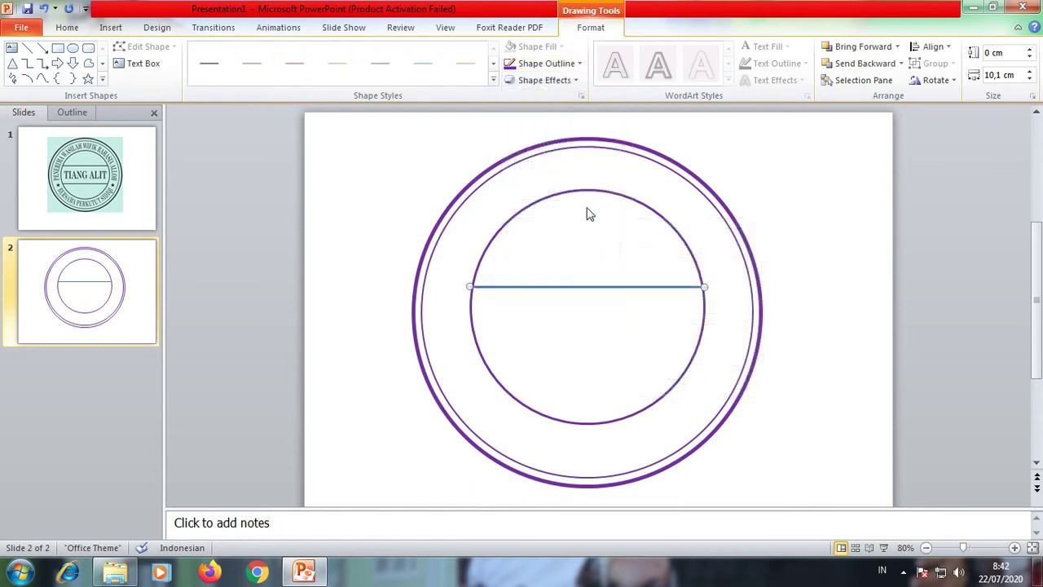
{"action": "left_click", "coordinate": [545, 63]}
{"action": "left_click", "coordinate": [626, 175]}
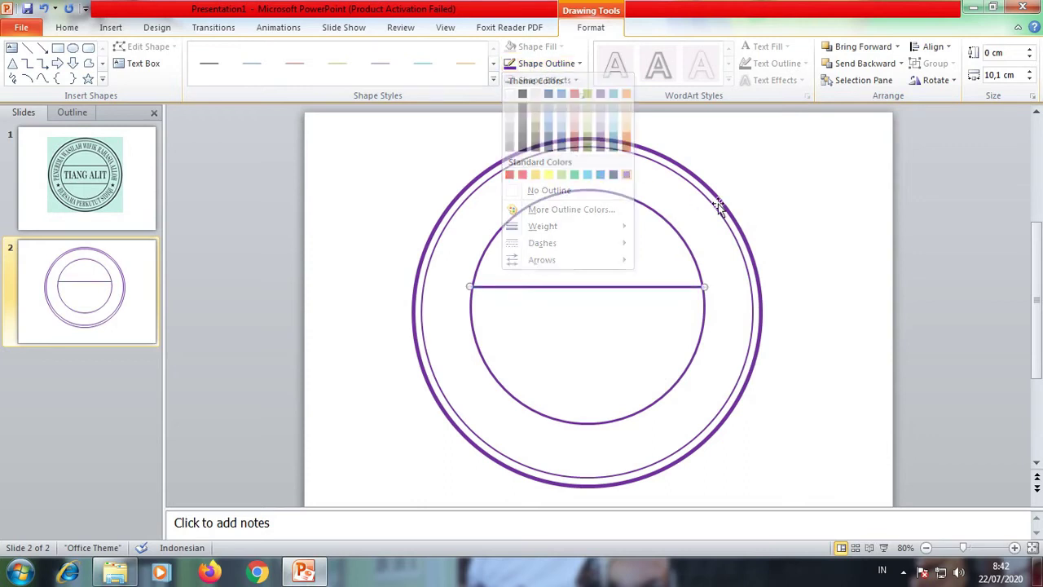
{"action": "left_click", "coordinate": [787, 241]}
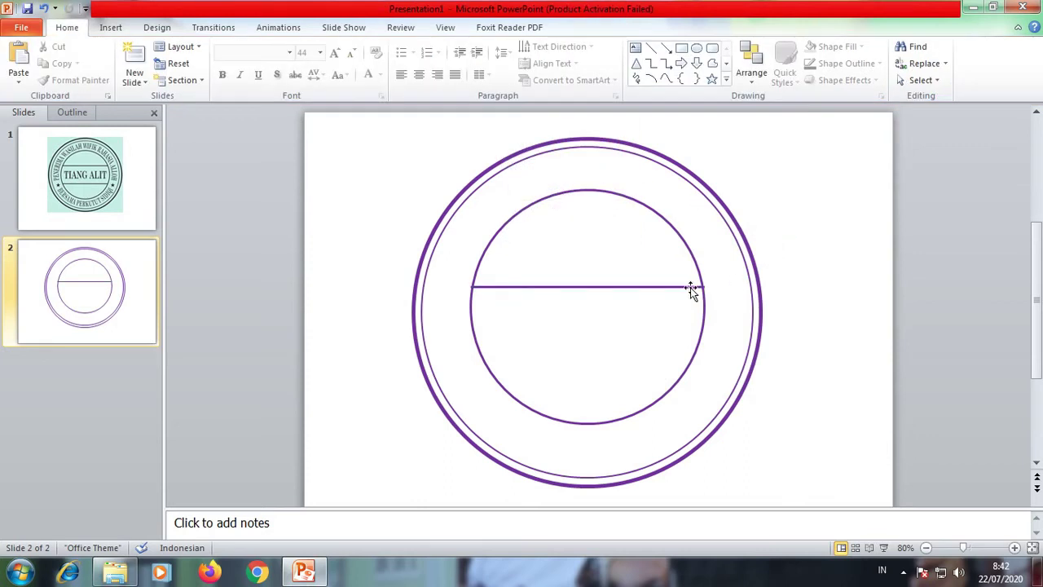
Move the horizontal line slightly higher and place a duplicate of it below the centre of the innermost circle
{"action": "left_click_drag", "start_coordinate": [592, 287], "coordinate": [592, 275]}
{"action": "left_click", "coordinate": [833, 235]}
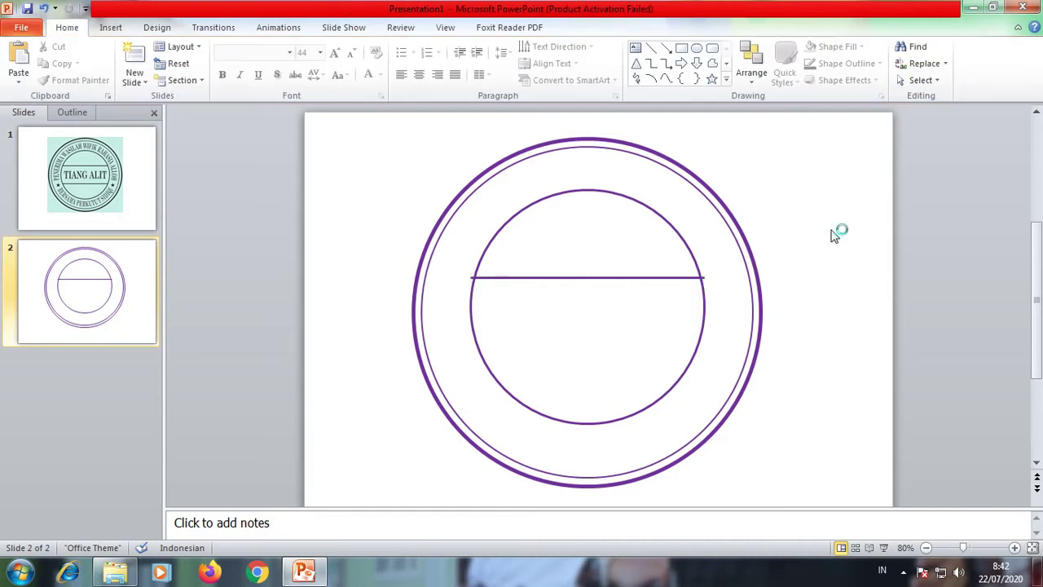
{"action": "left_click", "coordinate": [692, 278]}
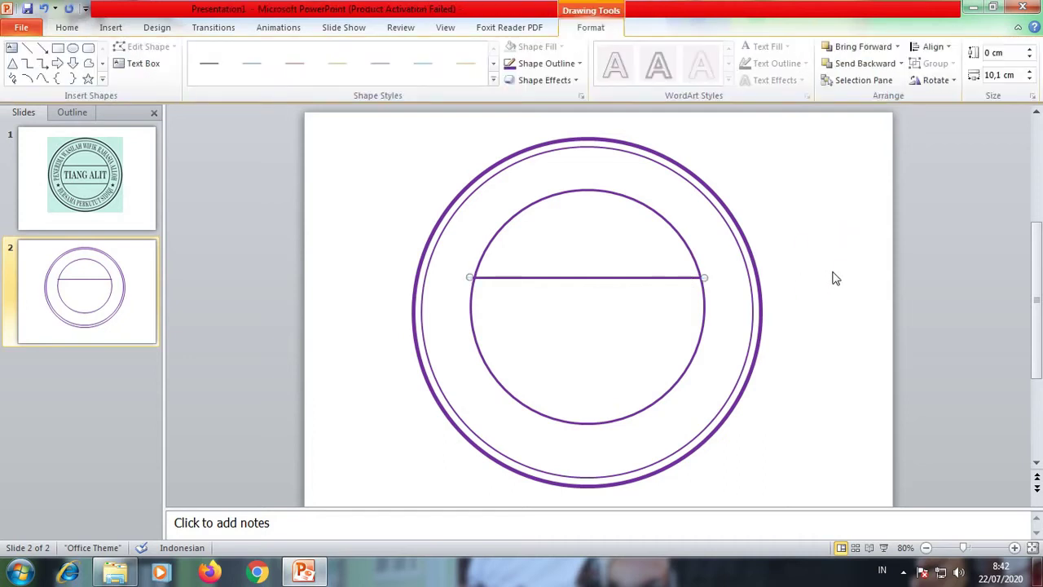
{"action": "key", "text": "ctrl+d"}
{"action": "left_click_drag", "start_coordinate": [633, 290], "coordinate": [615, 349]}
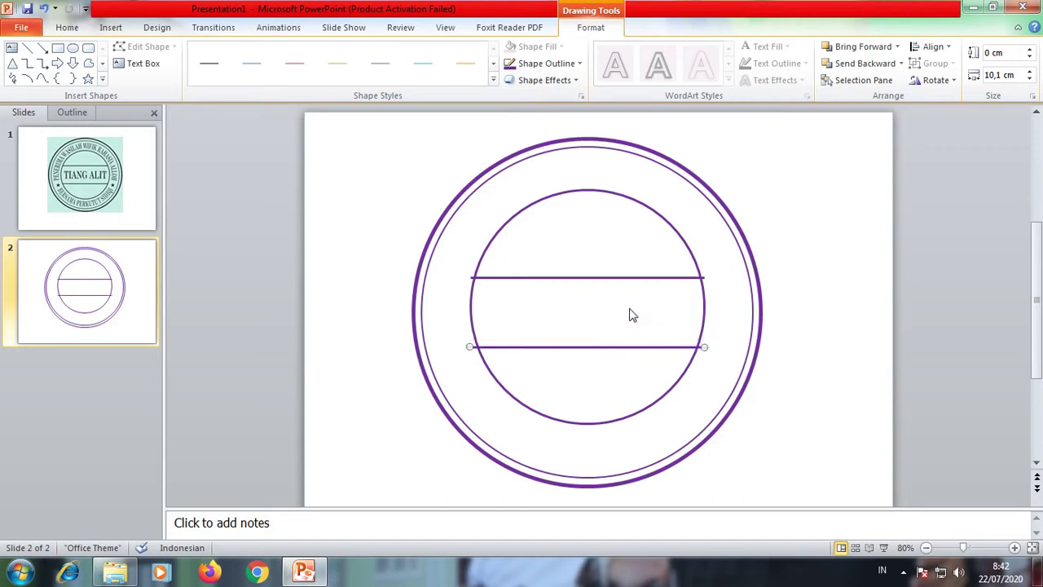
Shorten the right ends of both horizontal lines on slide 2 so they meet the innermost circle's outline
{"action": "left_click", "coordinate": [833, 269]}
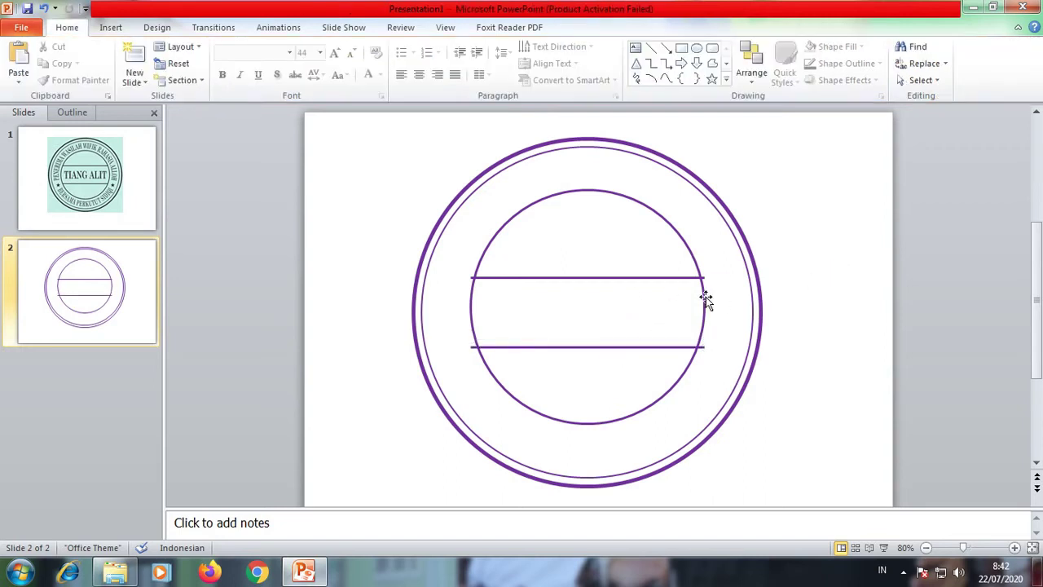
{"action": "left_click", "coordinate": [1015, 548]}
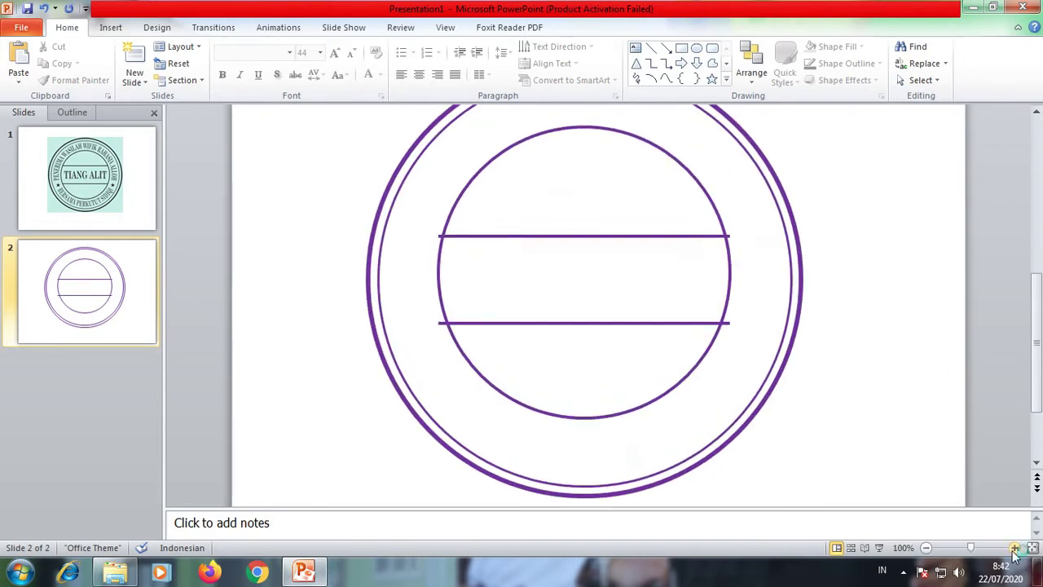
{"action": "left_click", "coordinate": [1015, 548]}
{"action": "left_click", "coordinate": [1015, 547]}
{"action": "left_click", "coordinate": [1015, 548]}
{"action": "left_click", "coordinate": [1015, 547]}
{"action": "left_click", "coordinate": [1015, 548]}
{"action": "left_click", "coordinate": [1015, 548]}
{"action": "left_click", "coordinate": [1015, 548]}
{"action": "left_click", "coordinate": [1015, 547]}
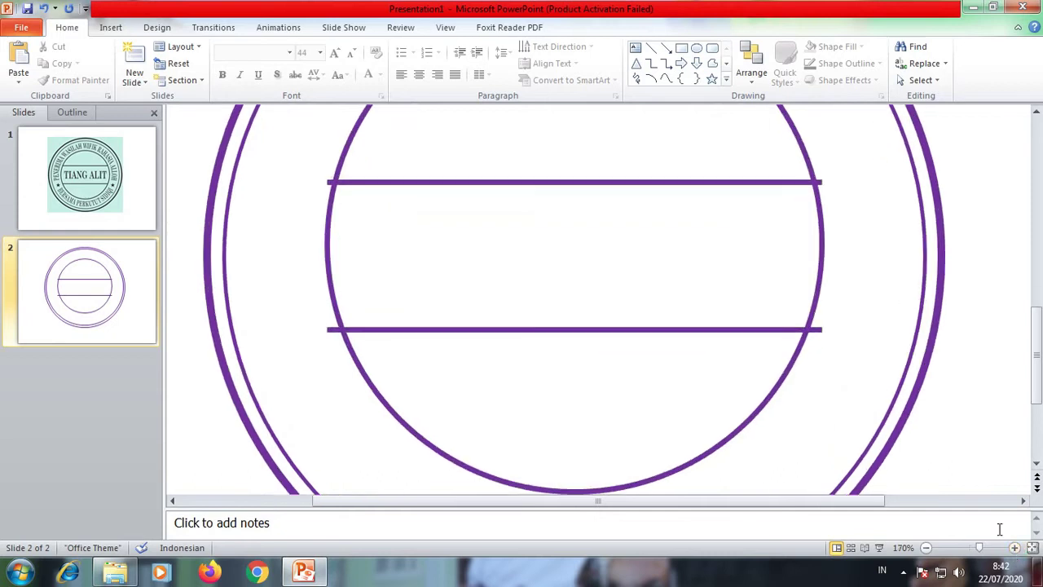
{"action": "left_click", "coordinate": [762, 329]}
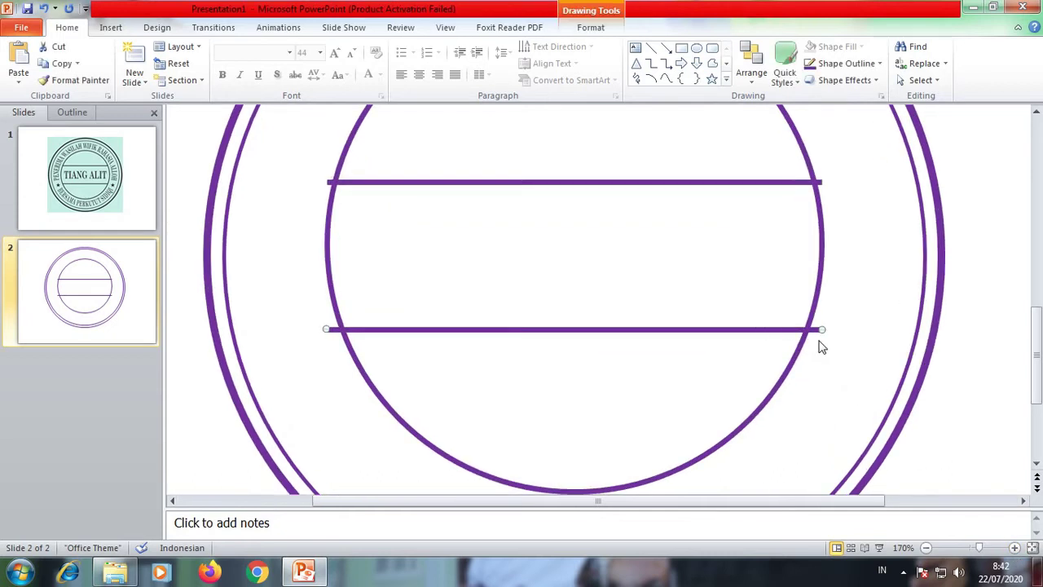
{"action": "left_click_drag", "start_coordinate": [822, 330], "coordinate": [807, 329]}
{"action": "left_click", "coordinate": [831, 336]}
{"action": "left_click", "coordinate": [787, 184]}
{"action": "left_click_drag", "start_coordinate": [822, 180], "coordinate": [813, 181]}
{"action": "left_click", "coordinate": [871, 205]}
Shorten the left ends of both horizontal lines so they meet the innermost circle's outline
{"action": "left_click", "coordinate": [344, 181]}
{"action": "left_click_drag", "start_coordinate": [325, 181], "coordinate": [335, 181]}
{"action": "left_click", "coordinate": [362, 269]}
{"action": "left_click", "coordinate": [361, 329]}
{"action": "left_click_drag", "start_coordinate": [330, 330], "coordinate": [341, 330]}
{"action": "left_click", "coordinate": [441, 299]}
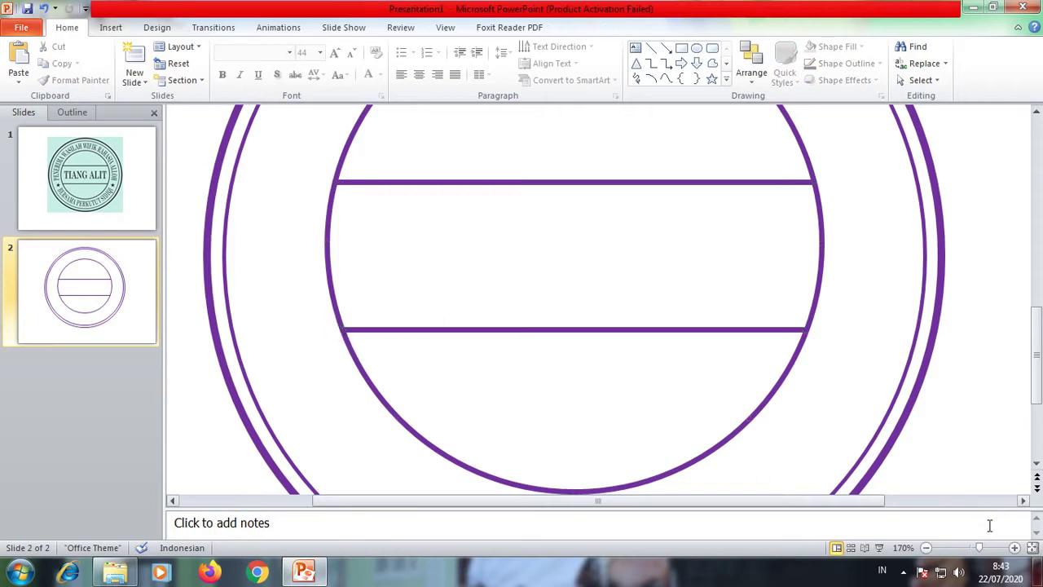
{"action": "left_click", "coordinate": [926, 548]}
{"action": "left_click", "coordinate": [926, 548]}
{"action": "left_click", "coordinate": [926, 548]}
{"action": "left_click", "coordinate": [930, 549]}
{"action": "left_click", "coordinate": [929, 548]}
{"action": "left_click", "coordinate": [929, 549]}
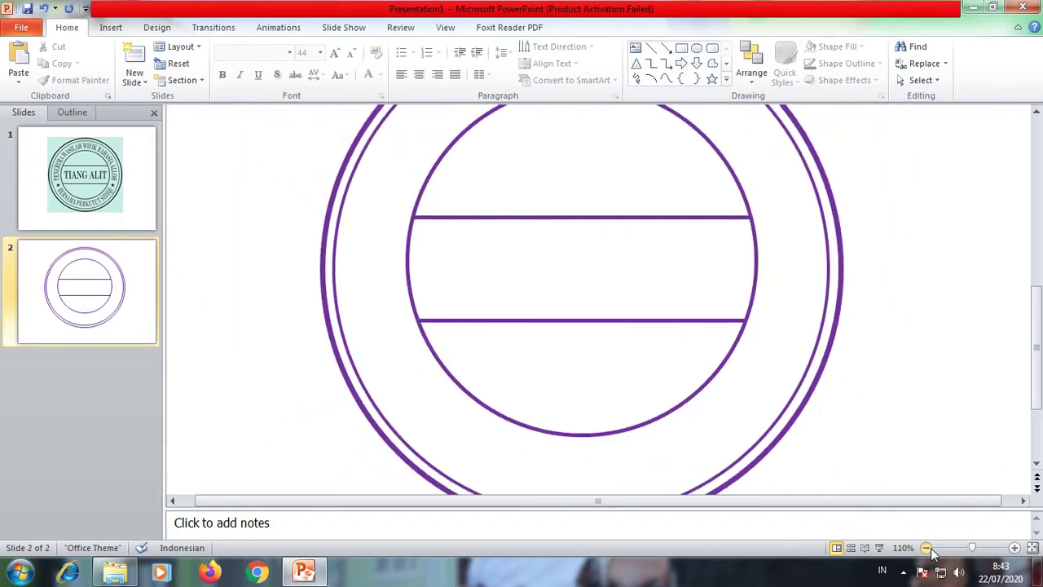
{"action": "left_click", "coordinate": [930, 549]}
{"action": "left_click", "coordinate": [929, 548]}
{"action": "left_click", "coordinate": [929, 548]}
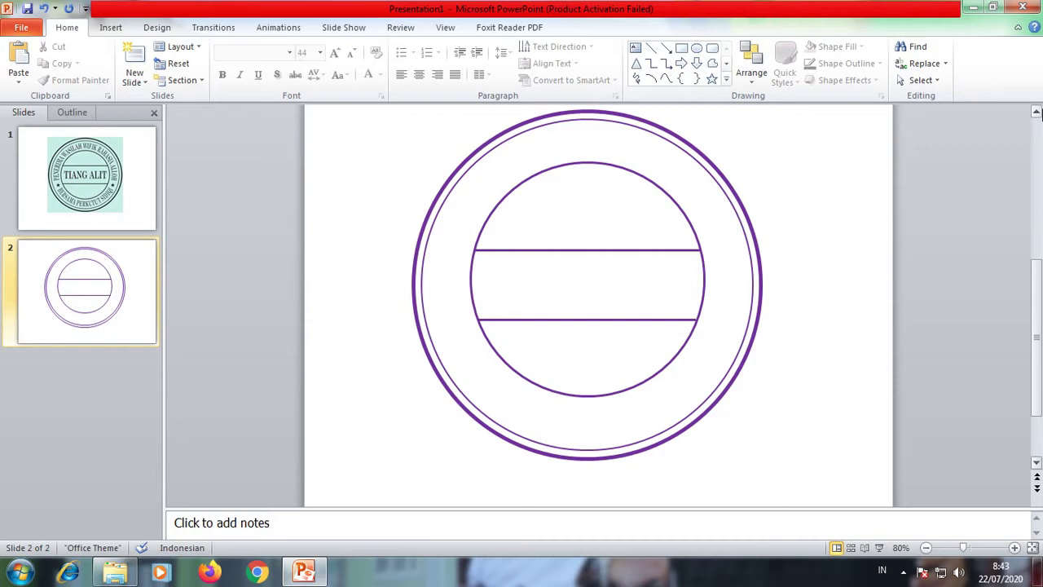
{"action": "left_click", "coordinate": [1037, 112]}
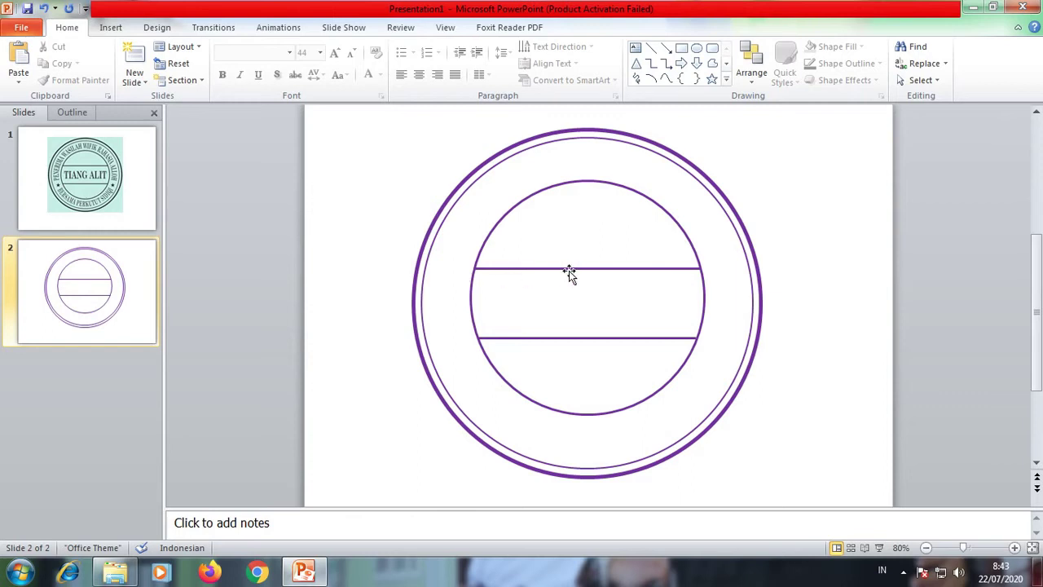
{"action": "left_click", "coordinate": [512, 203]}
{"action": "left_click_drag", "start_coordinate": [512, 203], "coordinate": [353, 205]}
{"action": "left_click_drag", "start_coordinate": [511, 147], "coordinate": [435, 145]}
{"action": "left_click_drag", "start_coordinate": [721, 203], "coordinate": [754, 202]}
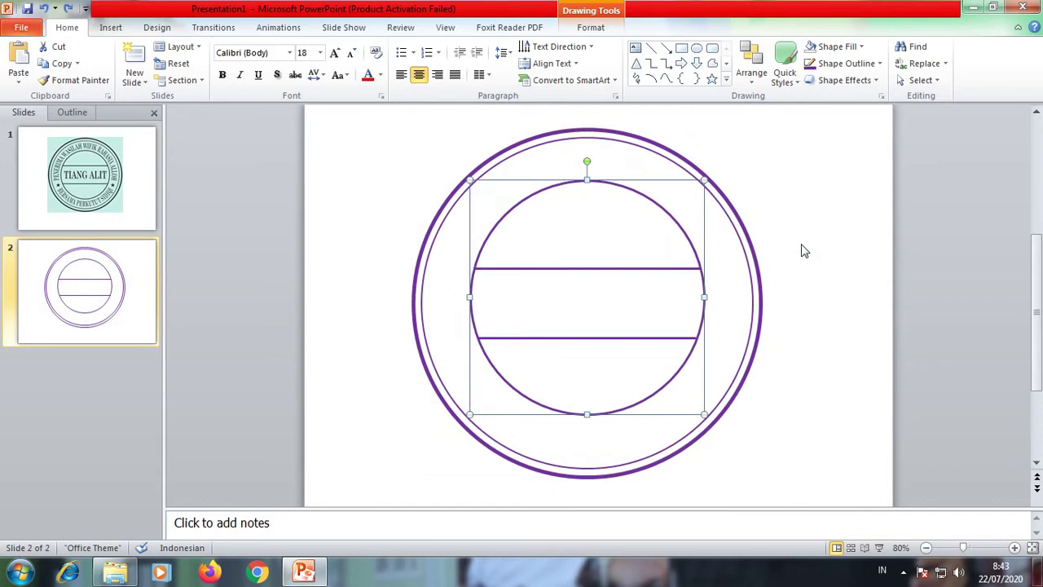
{"action": "left_click", "coordinate": [802, 250]}
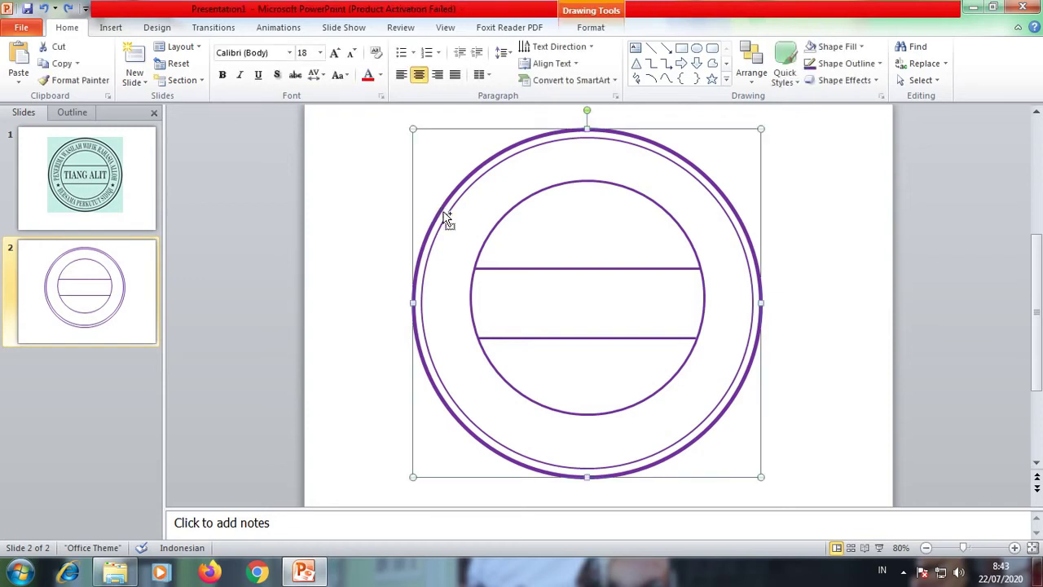
Group the three circles and two horizontal lines into one object and move the group slightly down and to the left
{"action": "left_click", "coordinate": [446, 214], "text": "shift"}
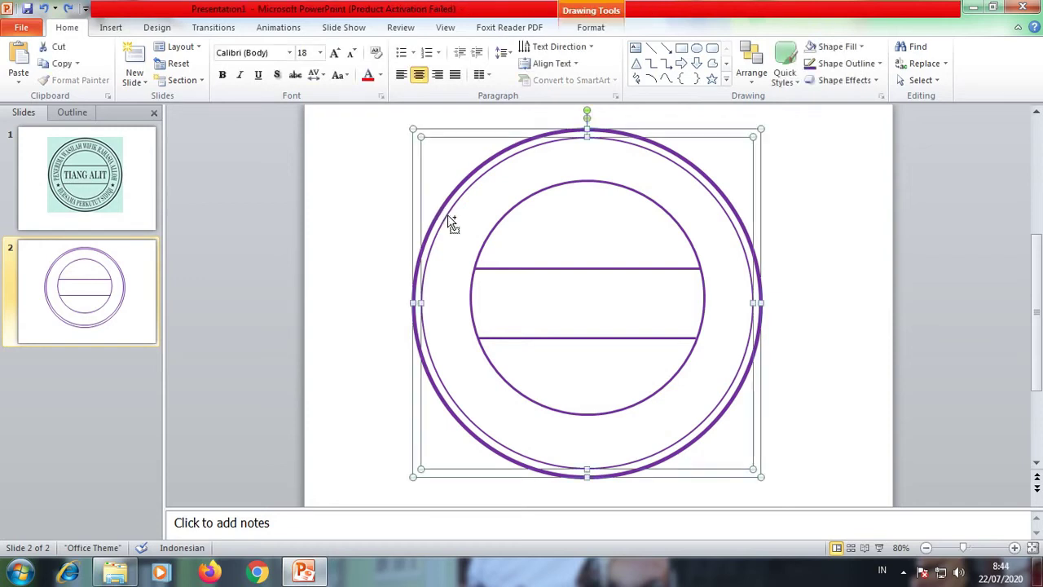
{"action": "left_click", "coordinate": [491, 237], "text": "shift"}
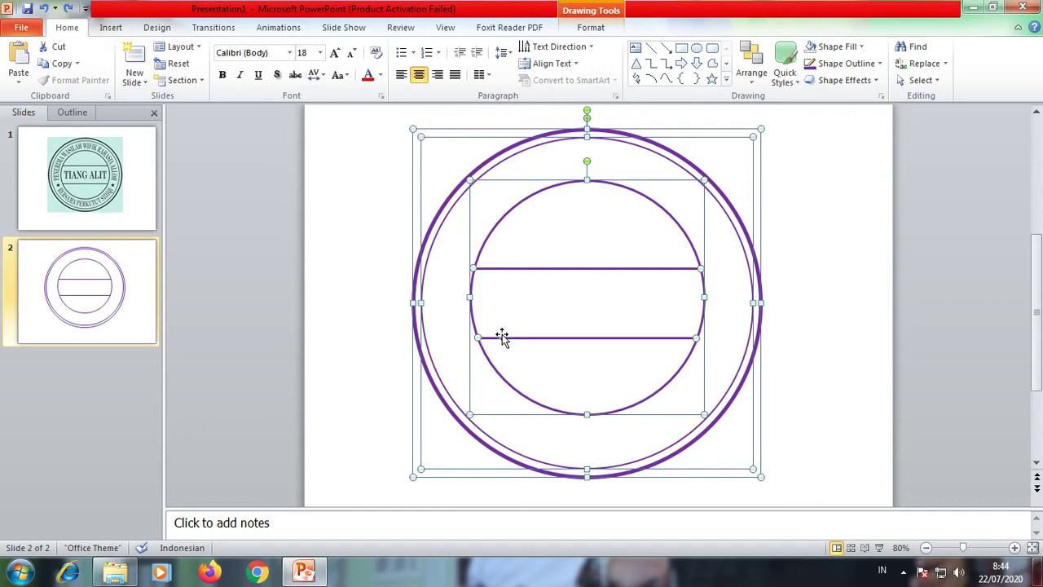
{"action": "right_click", "coordinate": [495, 228]}
{"action": "mouse_move", "coordinate": [543, 313]}
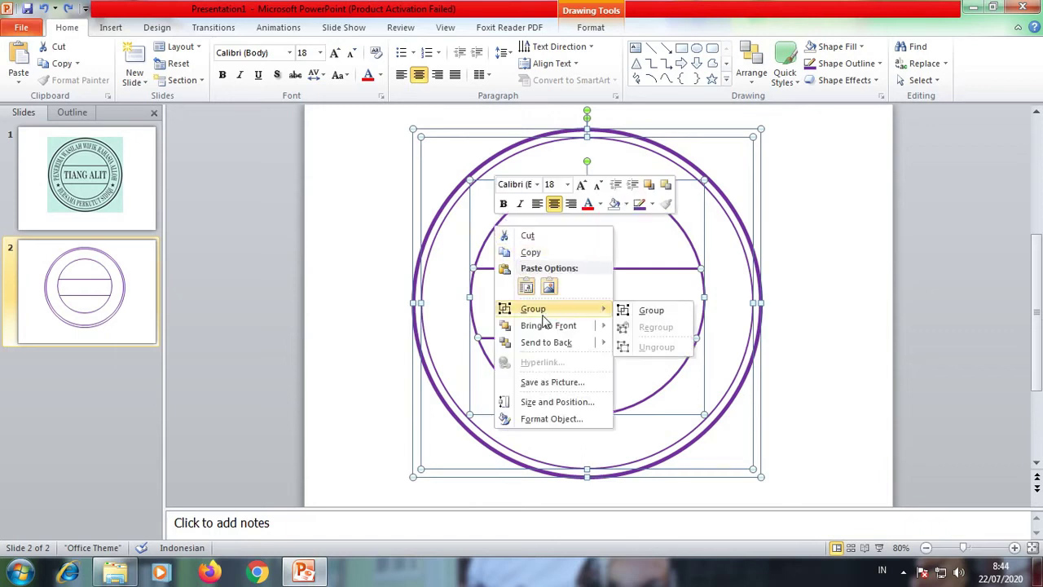
{"action": "left_click", "coordinate": [670, 313]}
{"action": "left_click", "coordinate": [817, 285]}
{"action": "mouse_move", "coordinate": [758, 272]}
{"action": "left_mouse_down"}
{"action": "mouse_move", "coordinate": [680, 244]}
{"action": "mouse_move", "coordinate": [814, 239]}
{"action": "mouse_move", "coordinate": [752, 291]}
{"action": "mouse_move", "coordinate": [780, 261]}
{"action": "mouse_move", "coordinate": [749, 265]}
{"action": "mouse_move", "coordinate": [749, 278]}
{"action": "left_mouse_up"}
{"action": "left_click", "coordinate": [840, 236]}
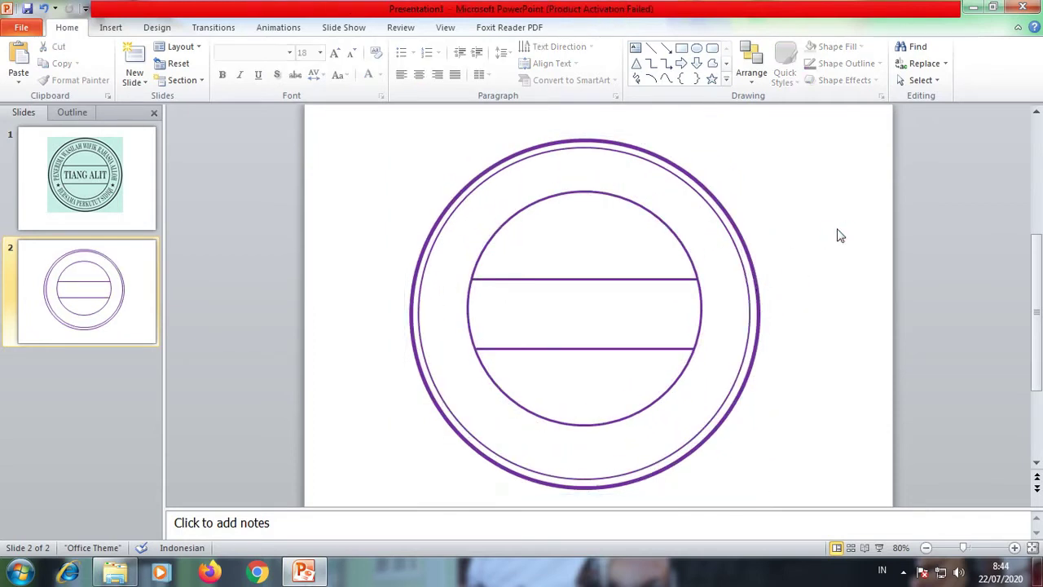
Go back to slide 1 to examine the reference stamp's curved and central lettering
{"action": "left_click", "coordinate": [87, 200]}
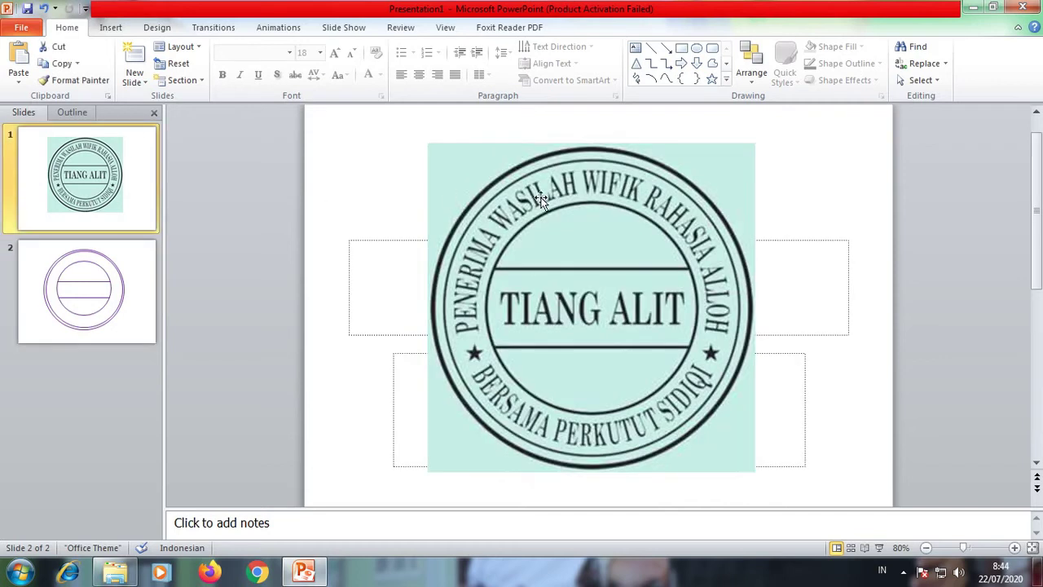